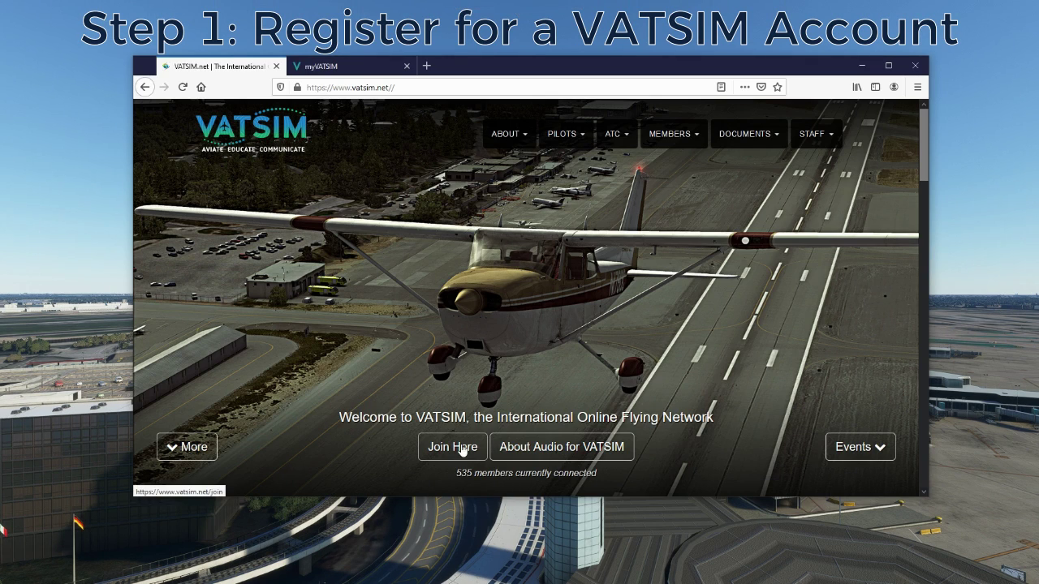
# - Open the Register for VATSIM page from the myVATSIM site
pyautogui.click(335, 67)
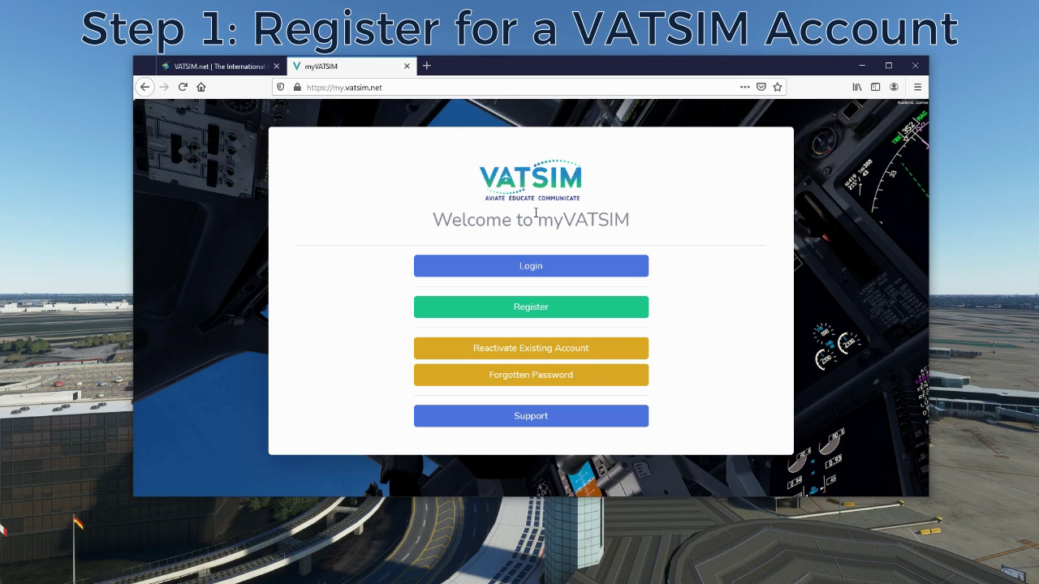
pyautogui.click(580, 309)
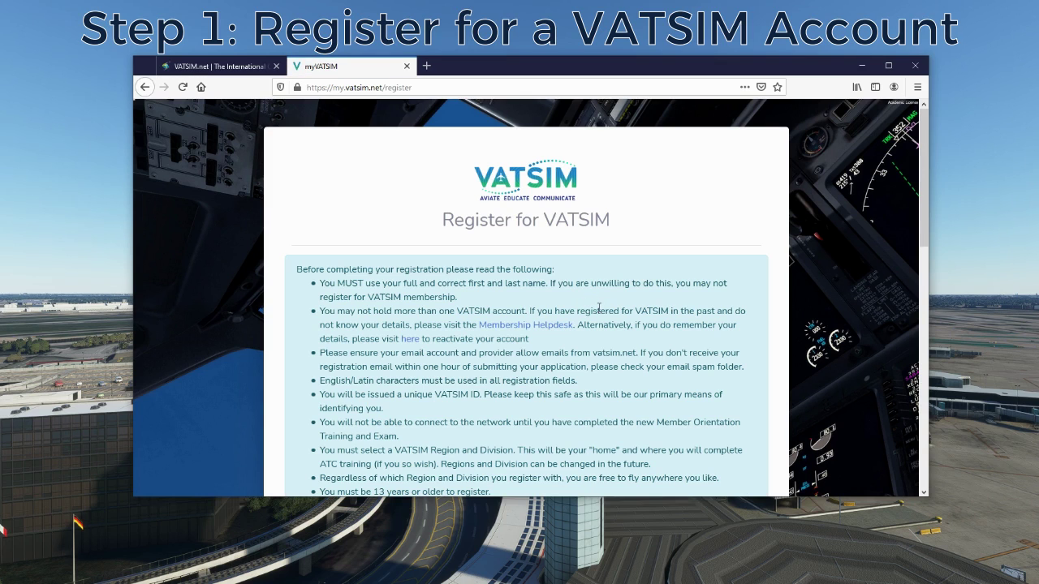
pyautogui.scroll(-3, 599, 308)
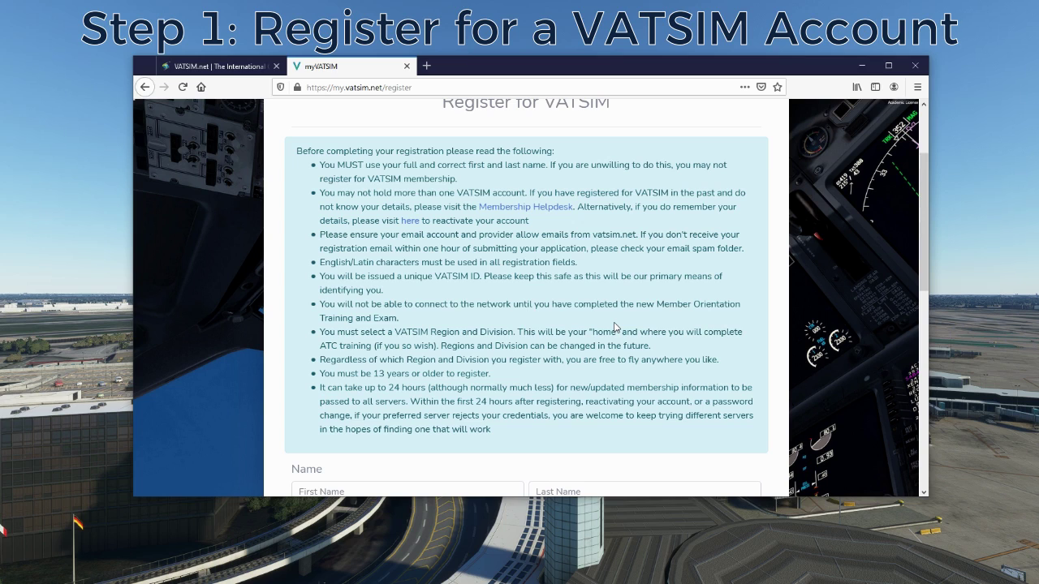
pyautogui.scroll(-2, 611, 331)
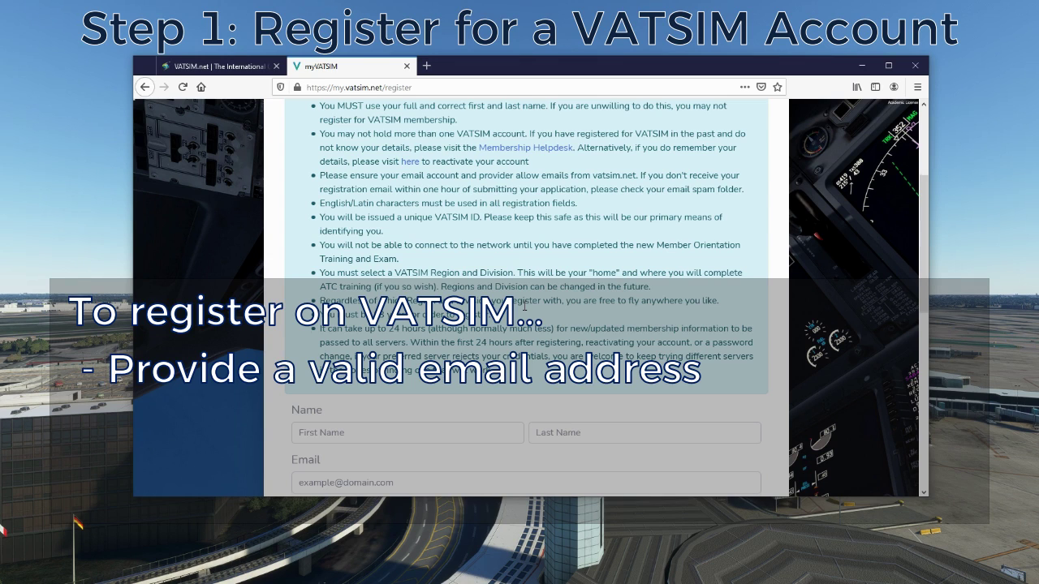
pyautogui.scroll(4, 544, 300)
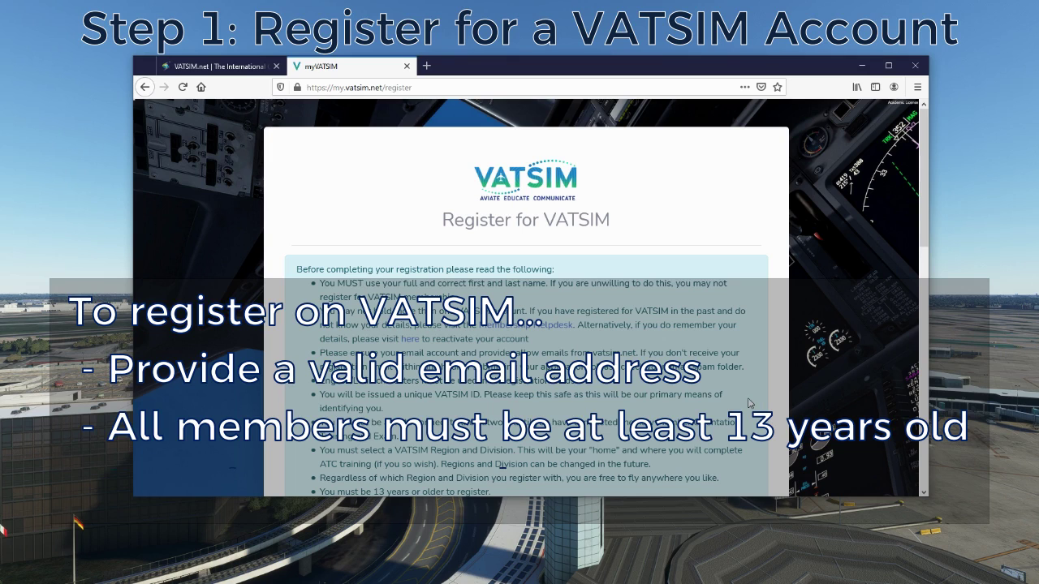
pyautogui.scroll(-1, 749, 404)
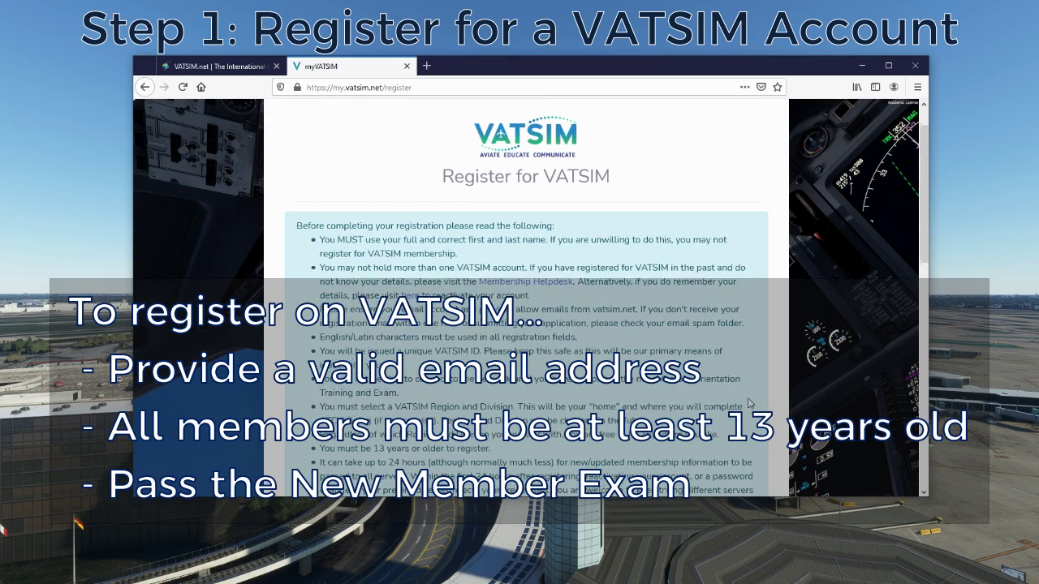
pyautogui.scroll(-3, 749, 403)
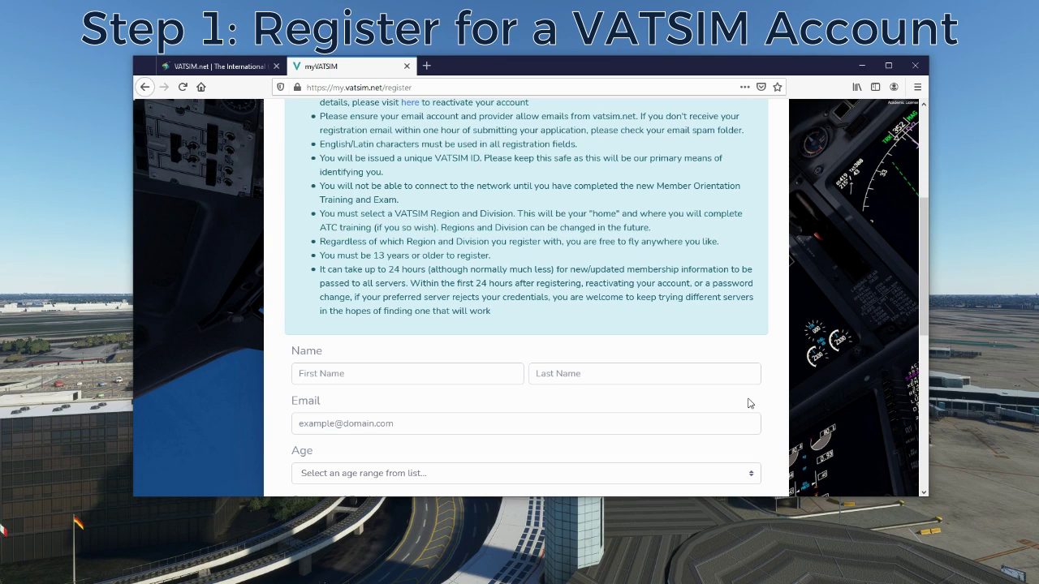
pyautogui.scroll(-3, 793, 400)
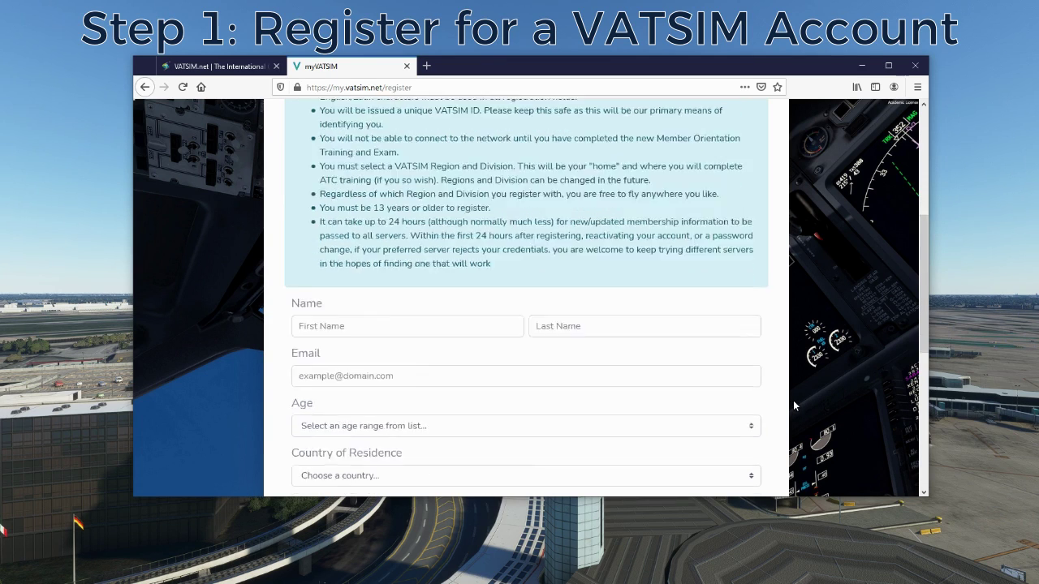
# - Enter the member's first and last name on the registration form
pyautogui.click(414, 136)
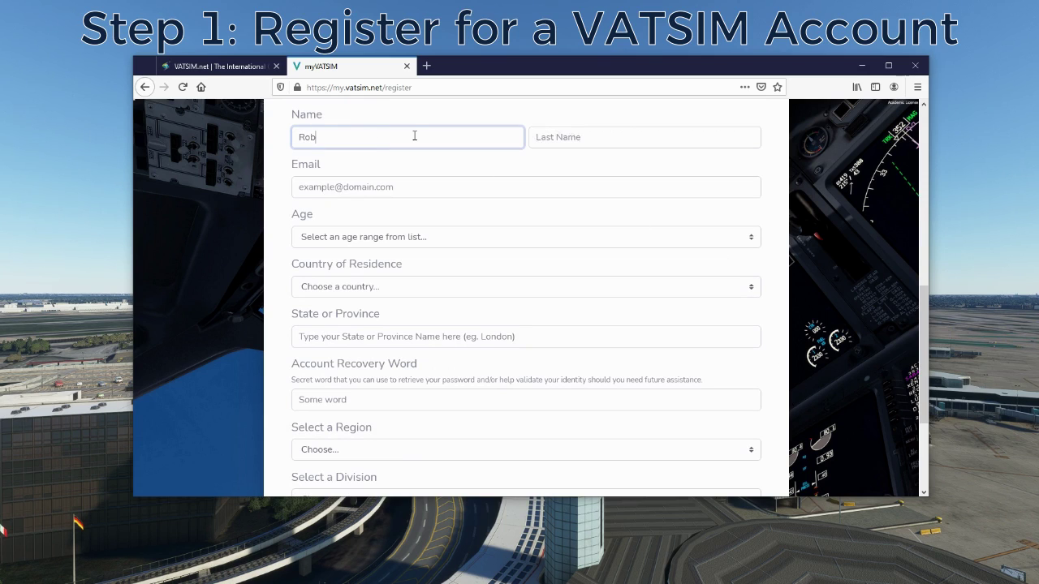
pyautogui.press('Tab')
# - Fill in the member's e-mail address, replacing the pasted value with a typed one
pyautogui.press('Tab')
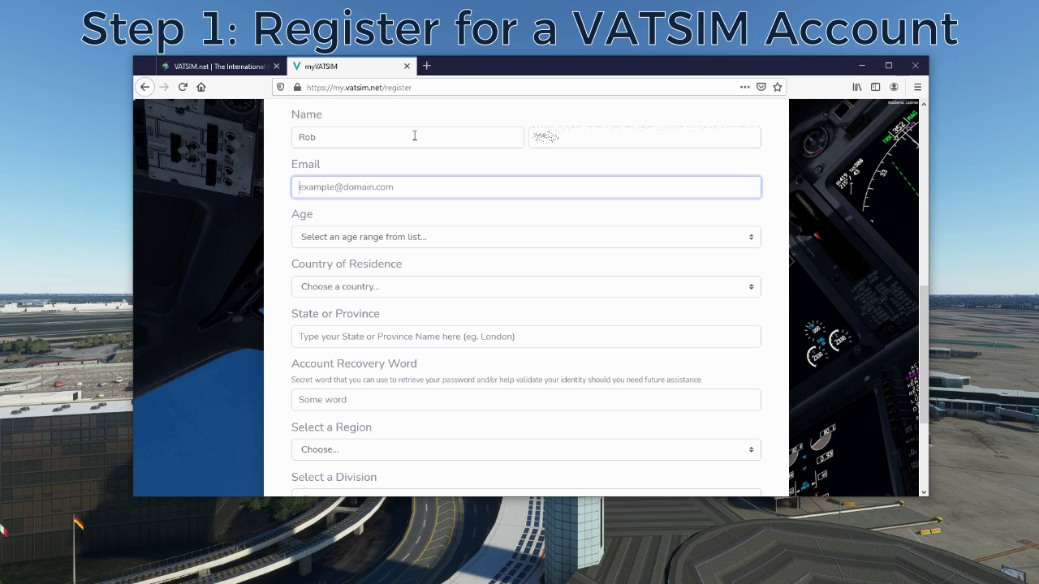
pyautogui.hotkey('ctrl', 'v')
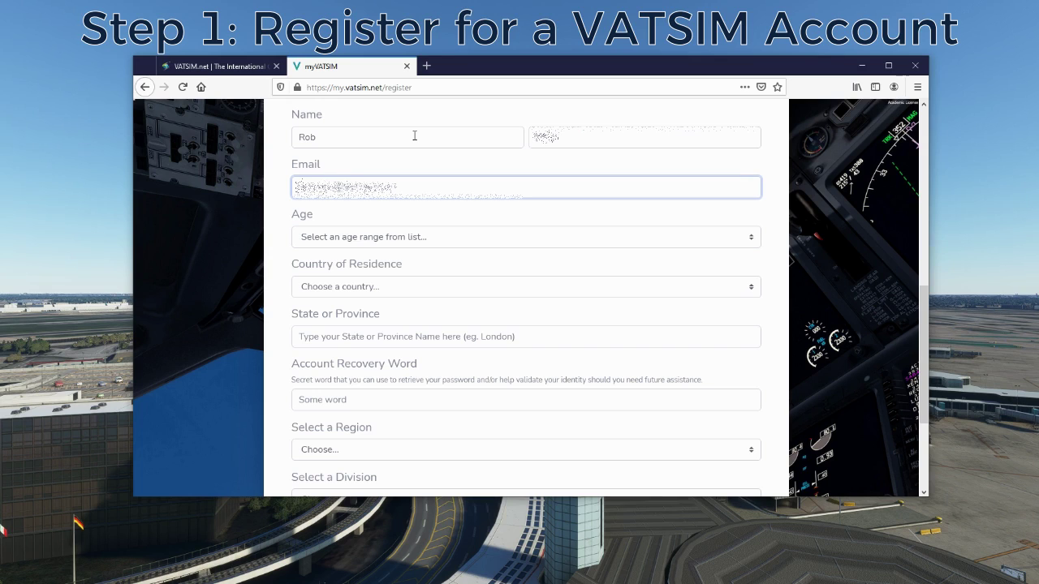
pyautogui.hotkey('ctrl', 'a')
pyautogui.press('BackSpace')
pyautogui.press('Tab')
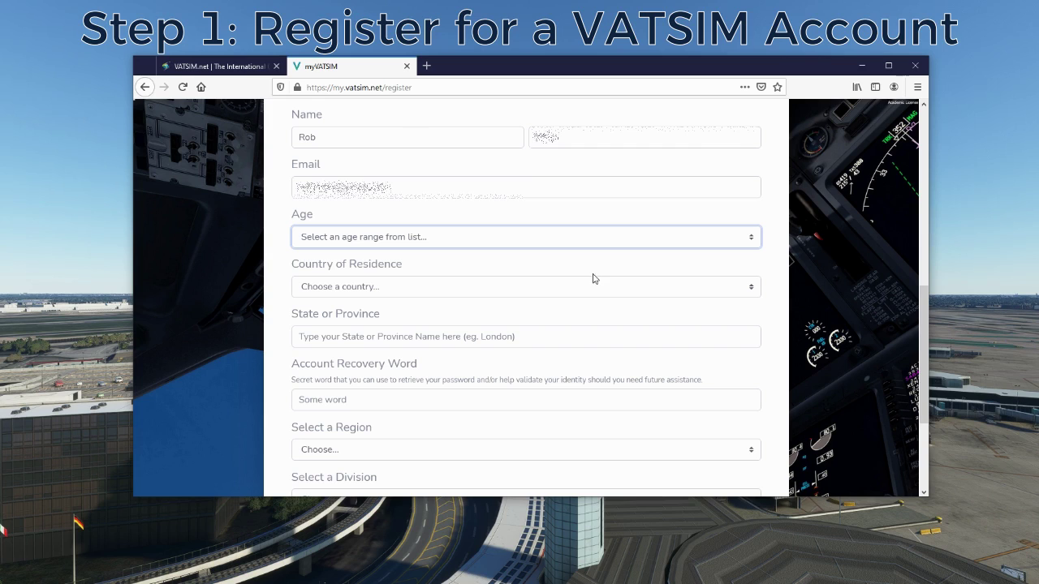
# - Choose the member's age range from the Age dropdown
pyautogui.click(748, 240)
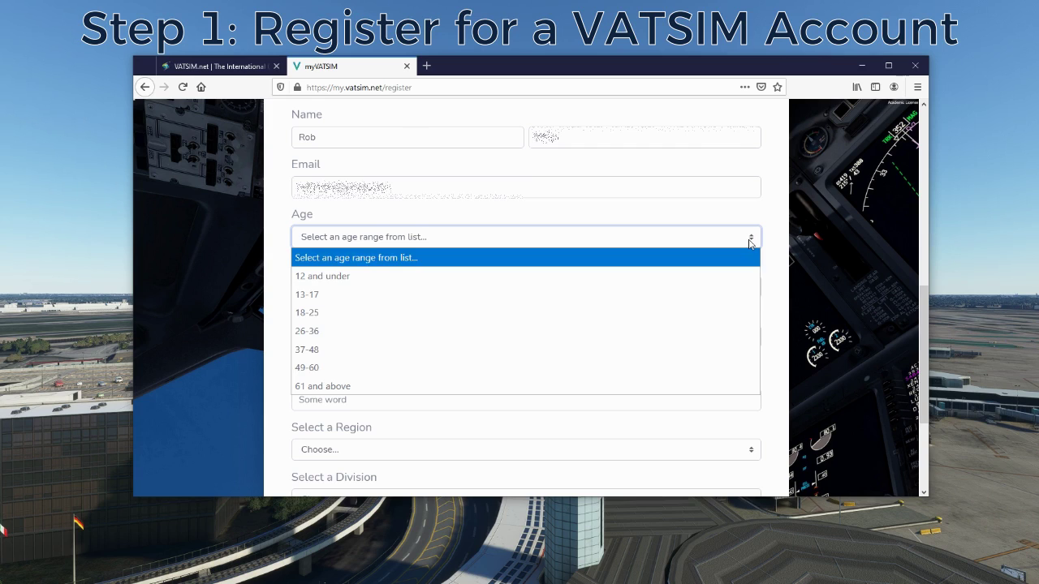
pyautogui.click(475, 367)
pyautogui.scroll(-4, 520, 358)
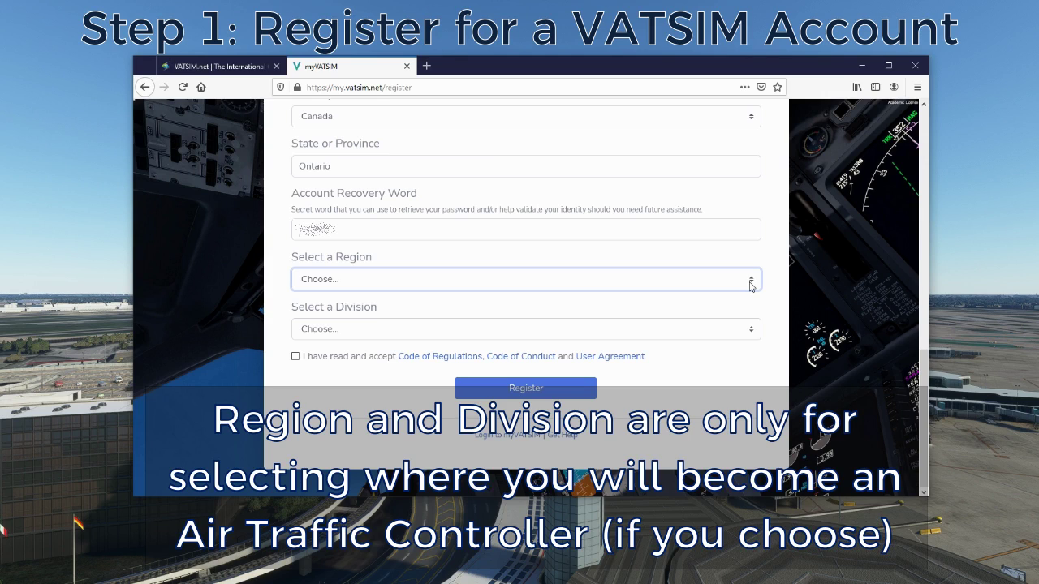
# - Choose Americas under Select a Region and Canada under Select a Division
pyautogui.click(751, 279)
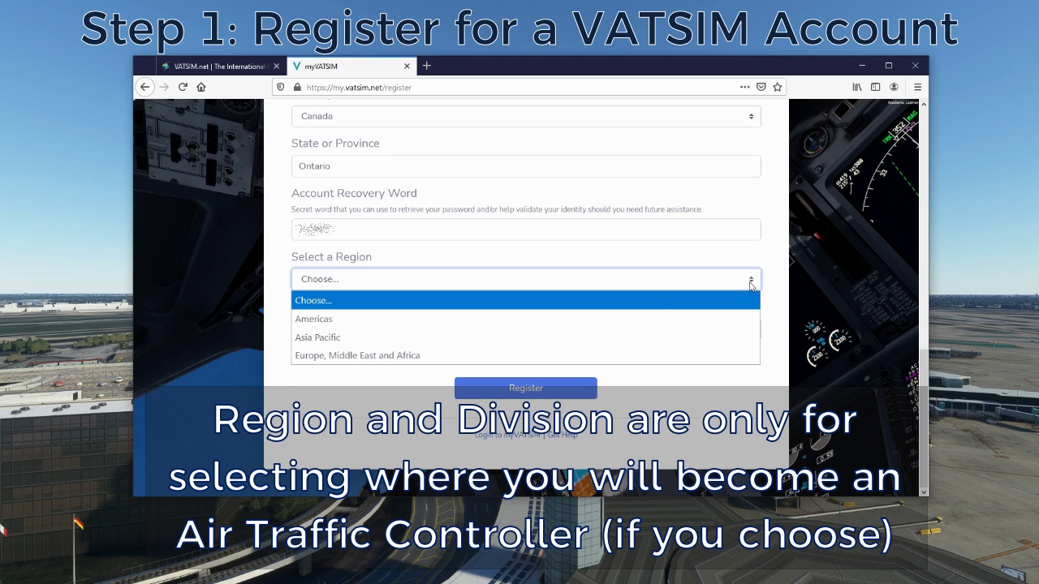
pyautogui.click(563, 323)
pyautogui.click(450, 324)
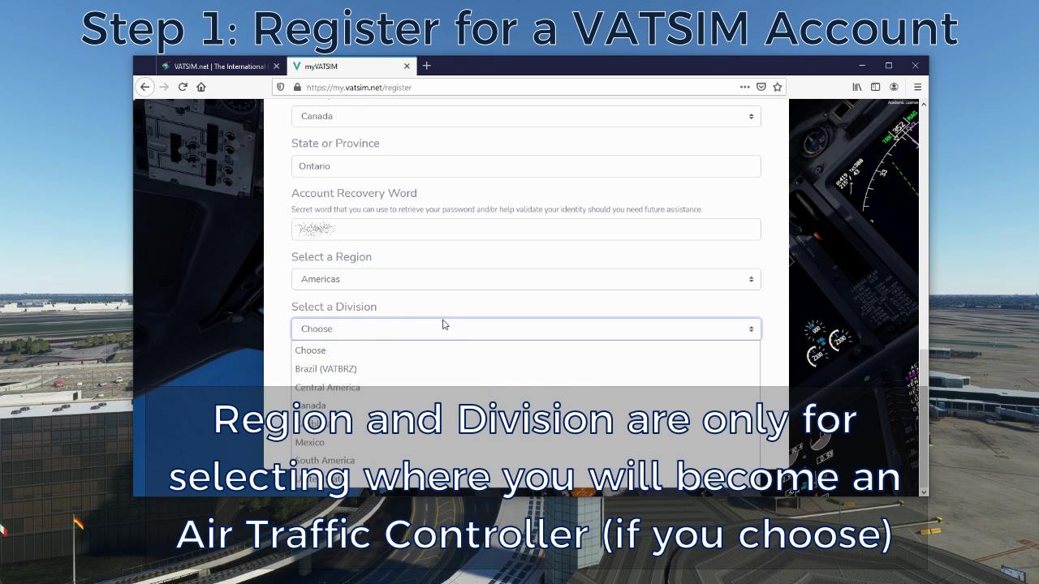
pyautogui.click(342, 387)
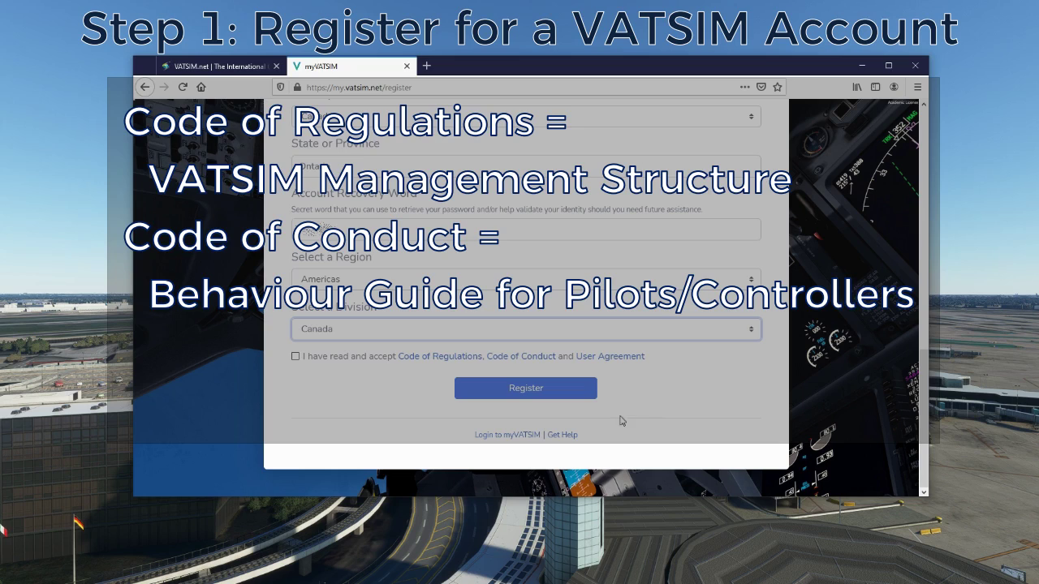
# - Accept the regulations, code of conduct and user agreement, then submit the registration
pyautogui.click(297, 356)
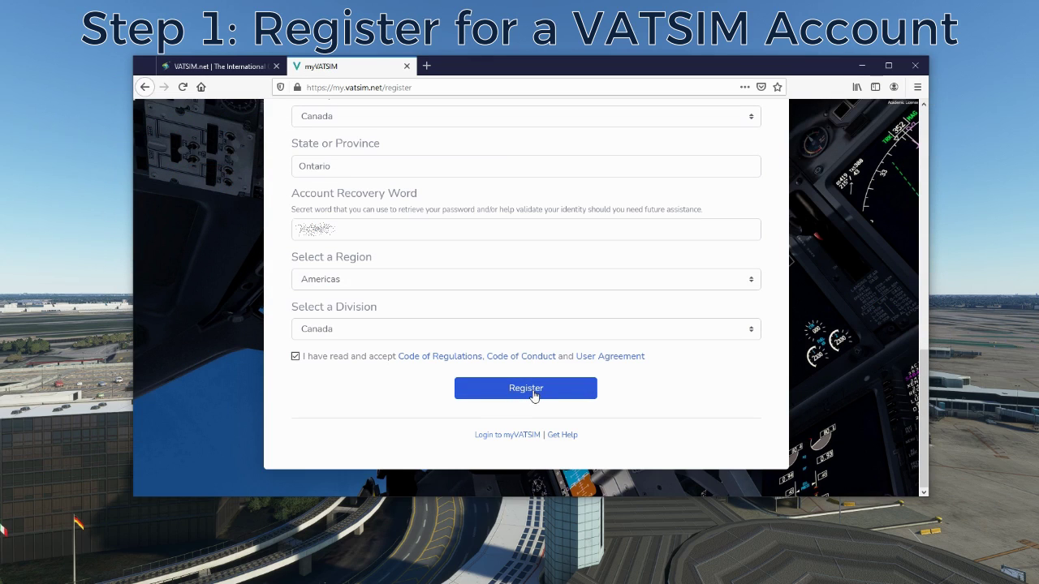
pyautogui.click(533, 393)
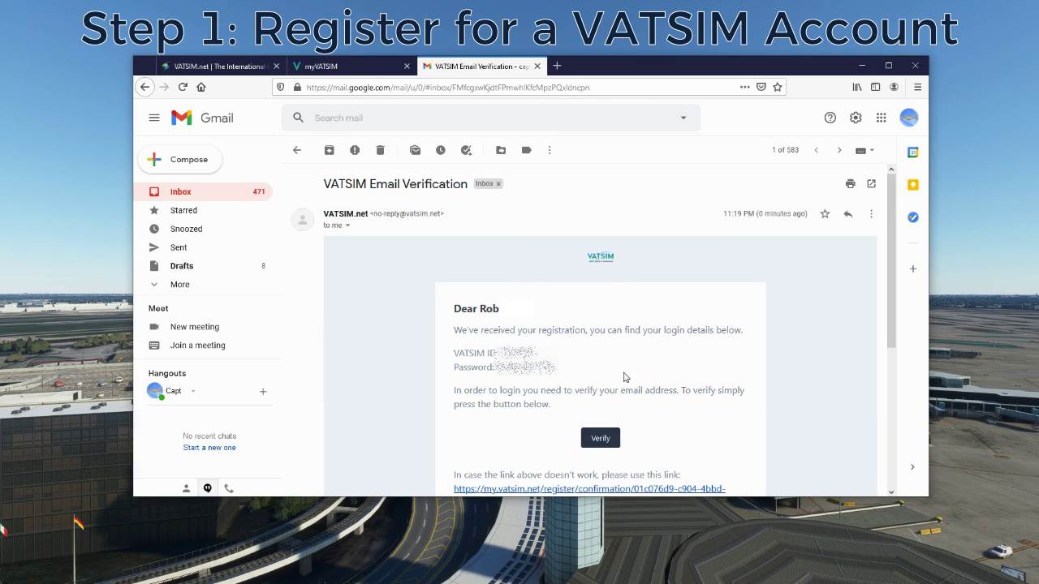
# - Confirm the account's e-mail with the Verify button in the VATSIM Email Verification message
pyautogui.scroll(-3, 733, 388)
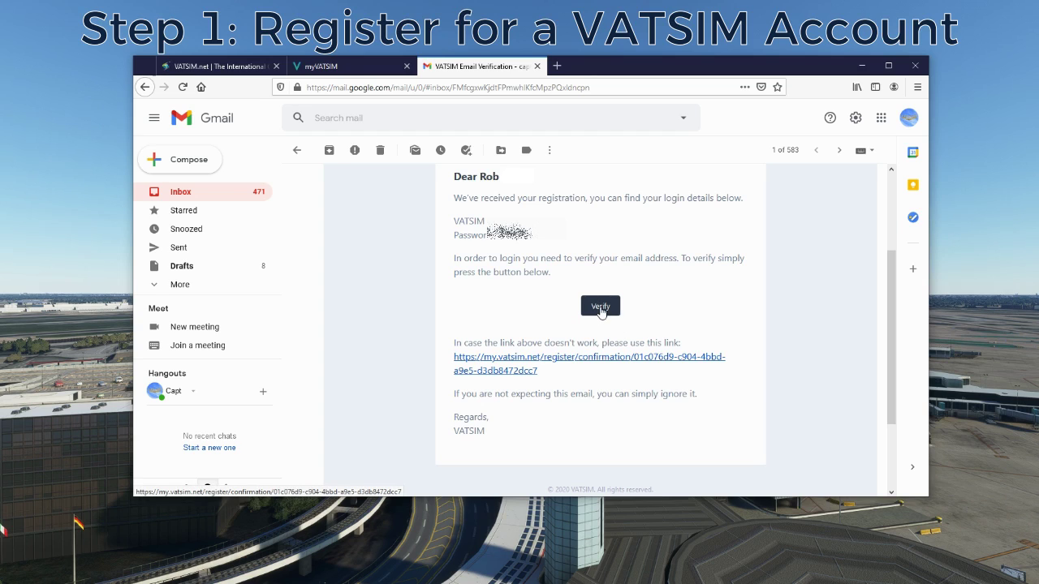
pyautogui.click(601, 309)
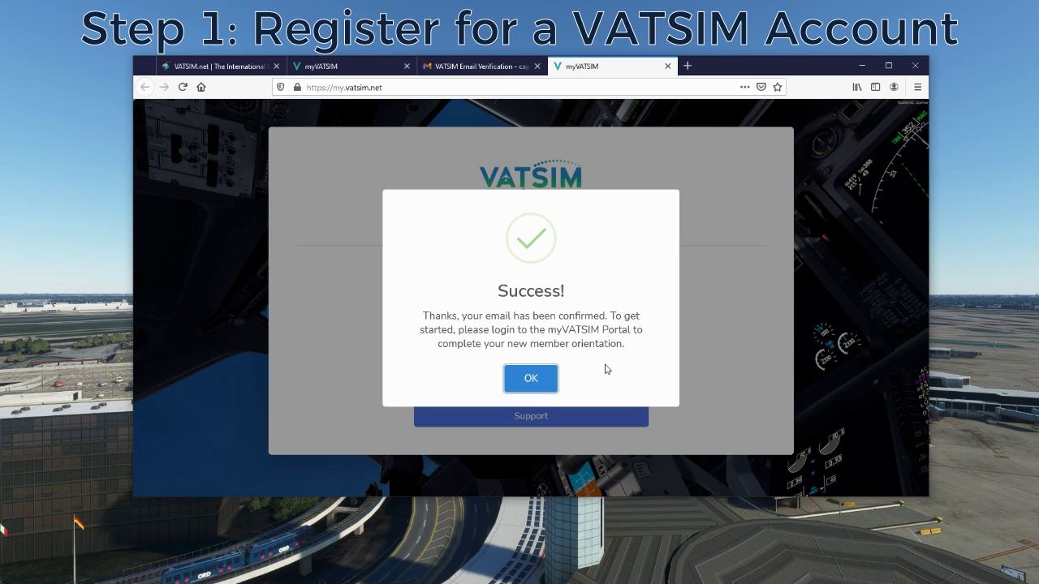
# - Dismiss the e-mail confirmed notice and go to the VATSIM Connect login
pyautogui.click(531, 378)
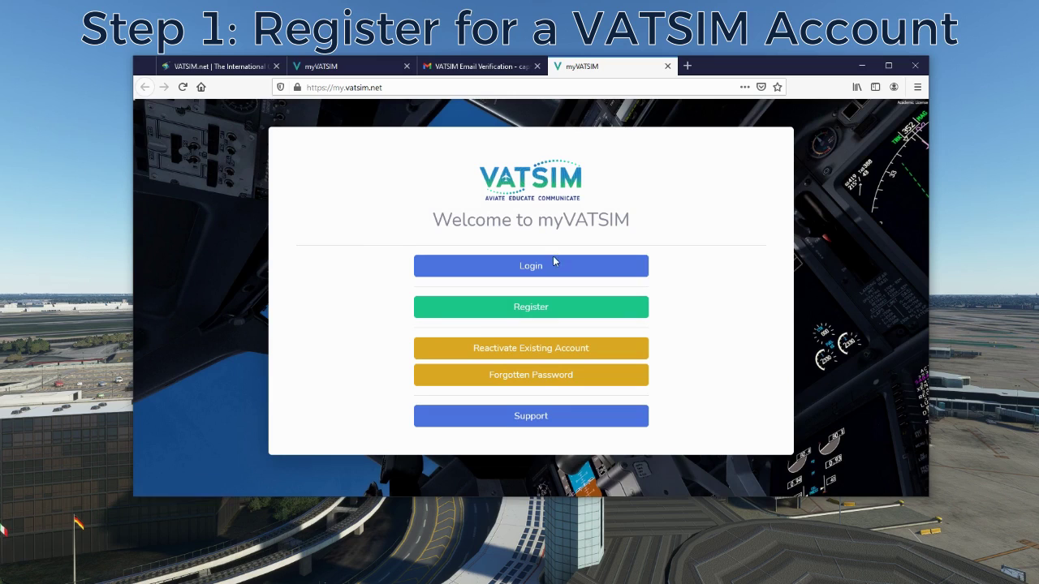
pyautogui.click(560, 275)
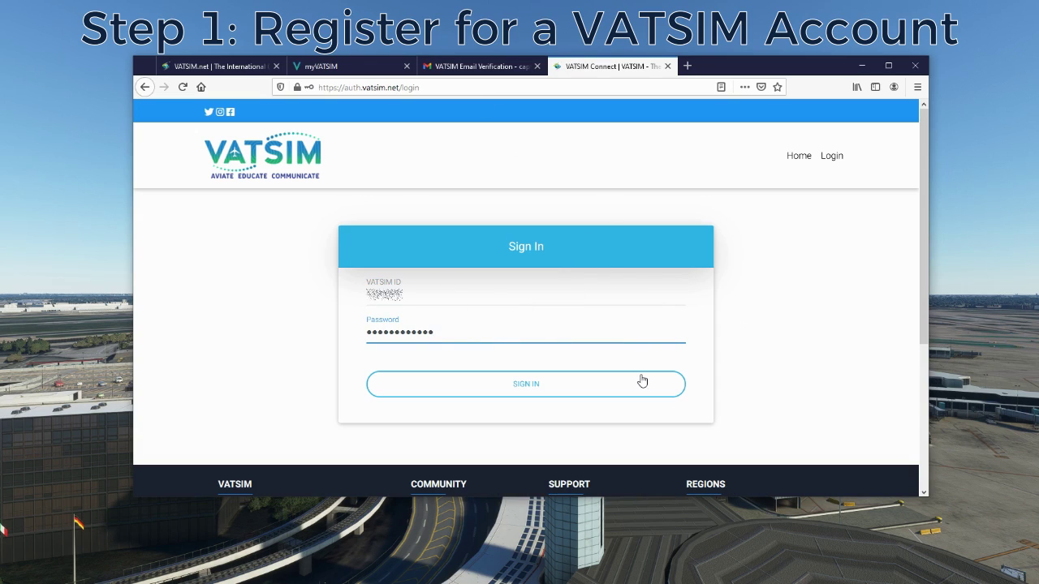
# - Sign in, authorize VATSIM Web Services, and open the New Member Orientation Course
pyautogui.click(528, 386)
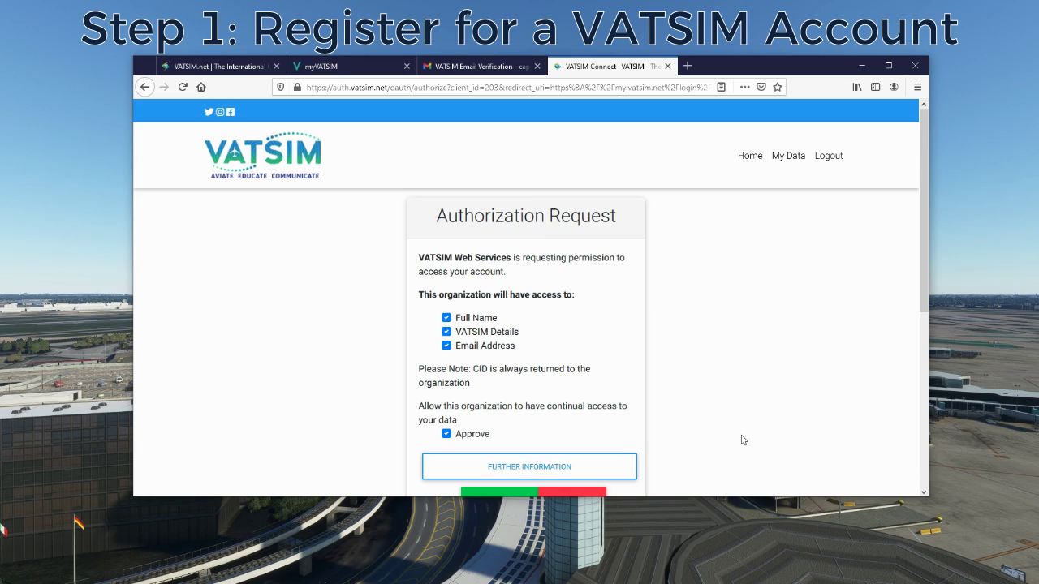
pyautogui.scroll(-2, 712, 357)
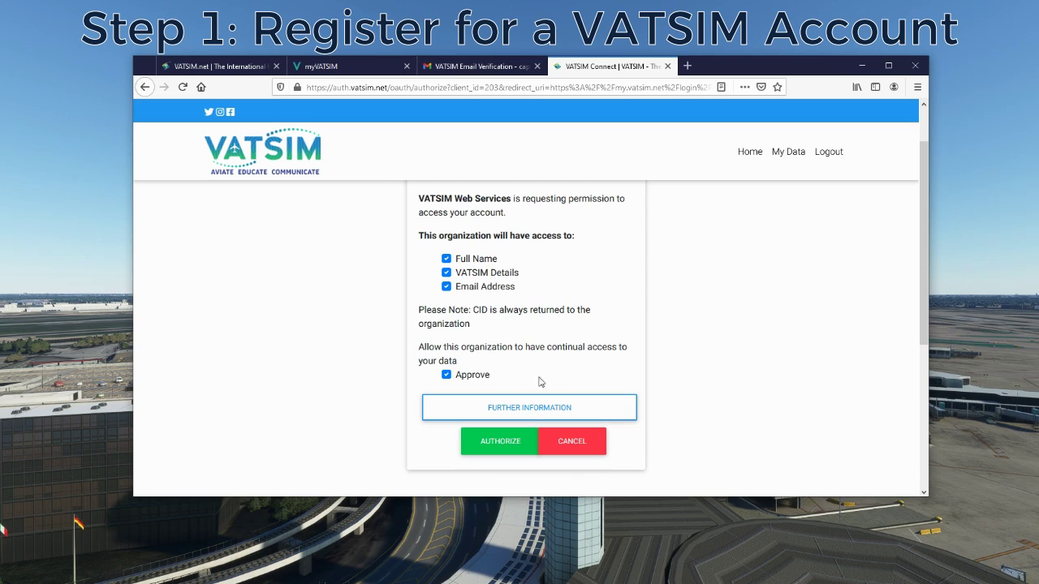
pyautogui.click(509, 451)
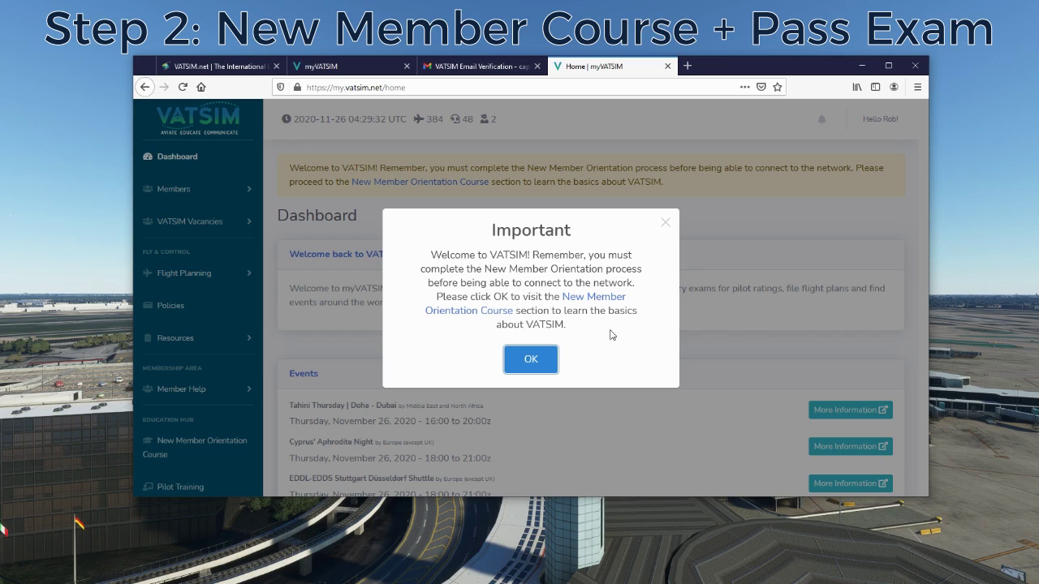
pyautogui.click(600, 300)
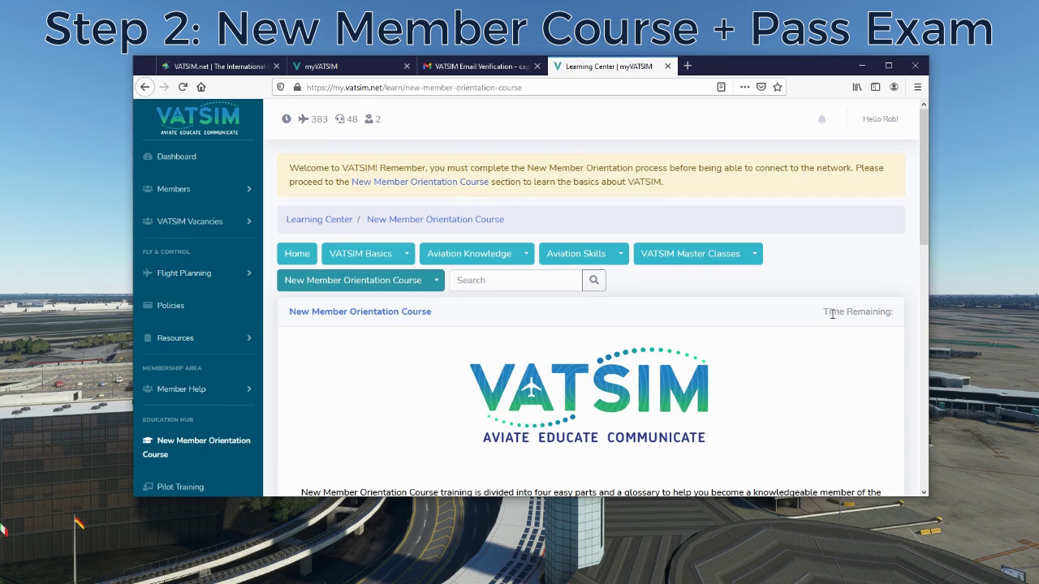
# - Start the orientation course in English
pyautogui.scroll(-5, 824, 312)
pyautogui.scroll(-1, 818, 319)
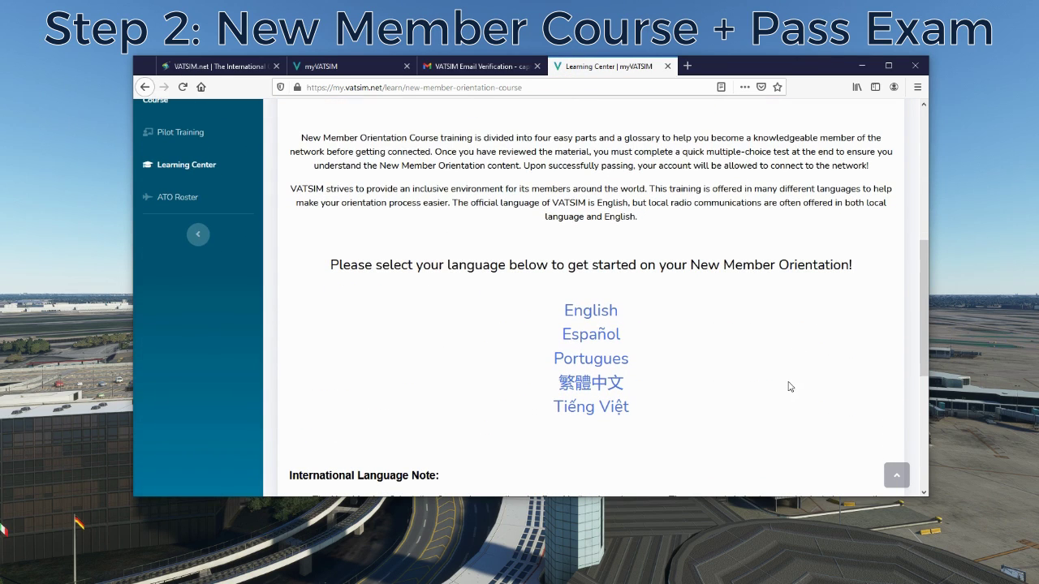
pyautogui.scroll(-1, 806, 368)
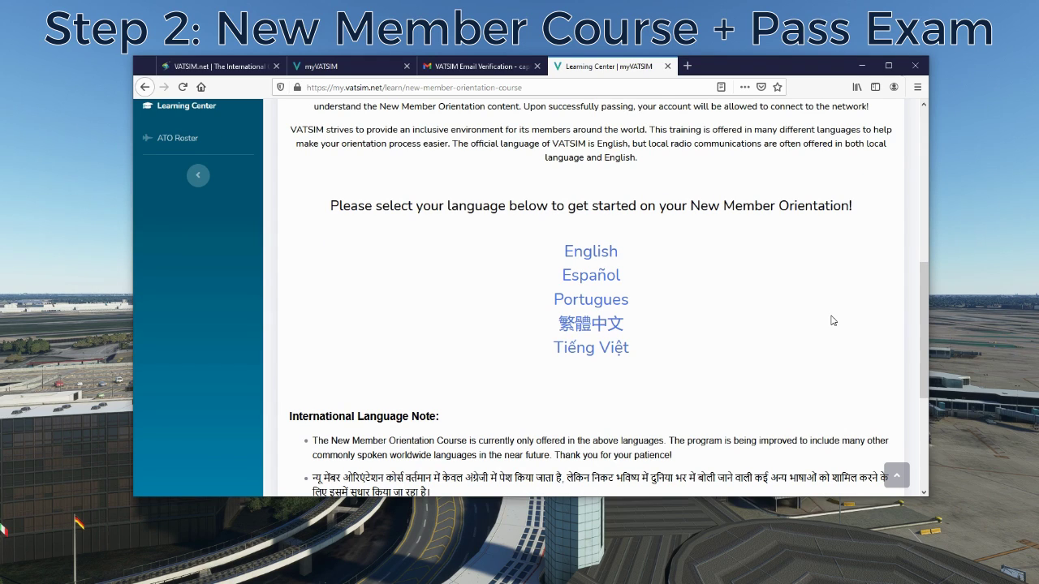
pyautogui.click(591, 245)
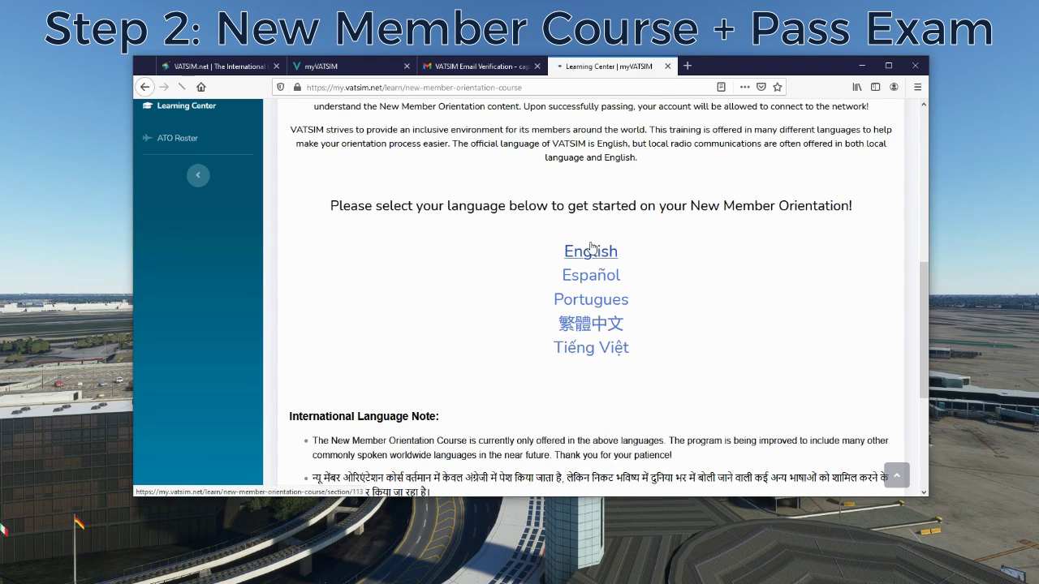
# - Open Part 1 of the orientation course and read it through to the end
pyautogui.scroll(-5, 795, 363)
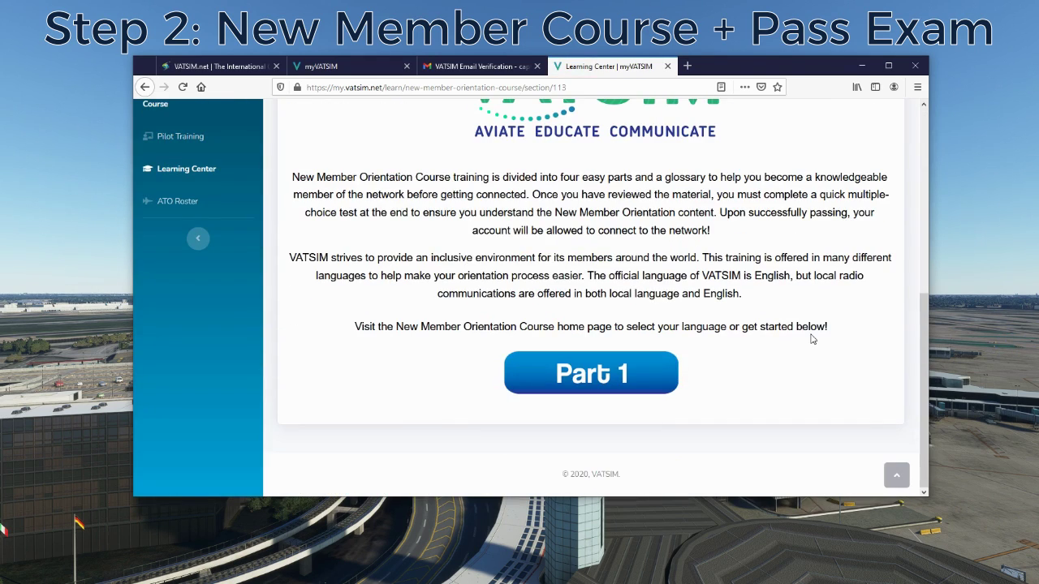
pyautogui.click(607, 382)
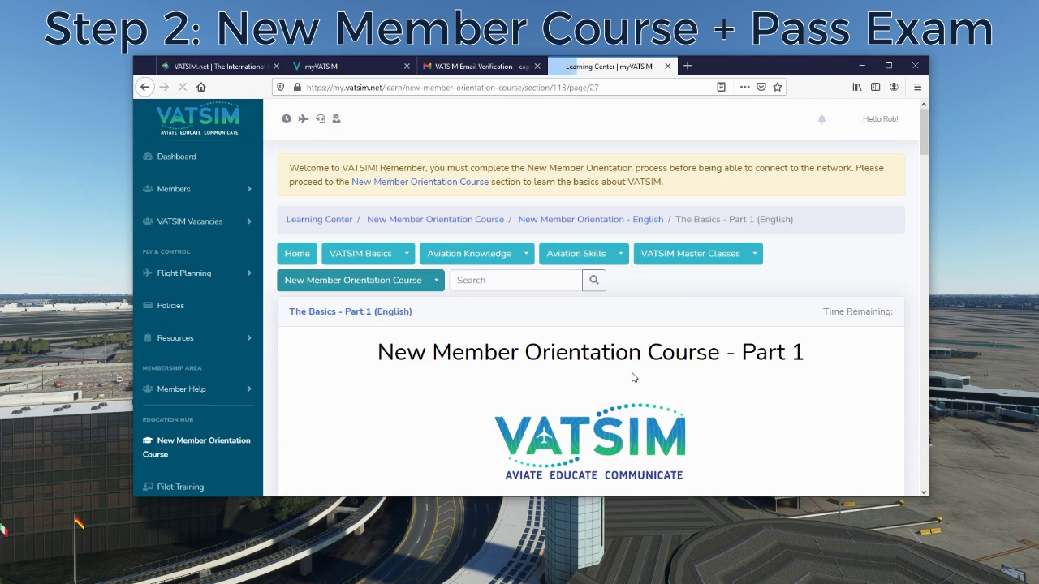
pyautogui.scroll(-2, 824, 379)
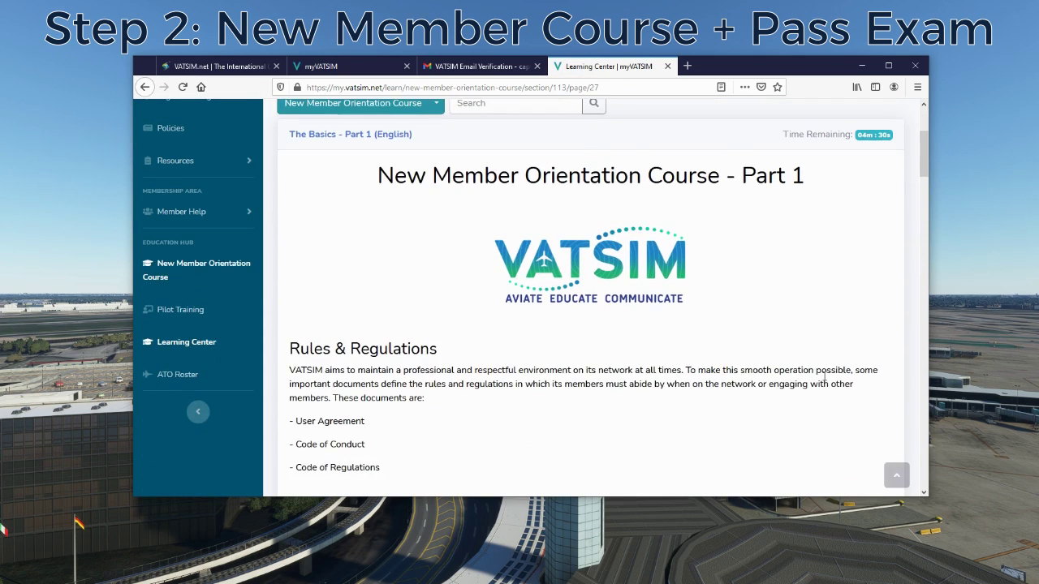
pyautogui.scroll(-1, 825, 379)
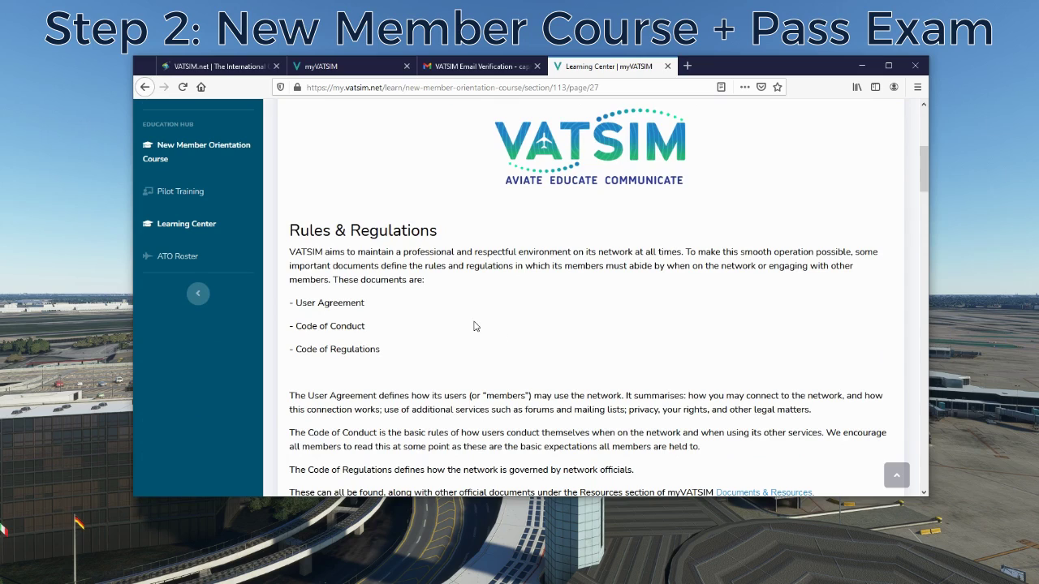
pyautogui.moveTo(925, 152); pyautogui.dragTo(923, 438)
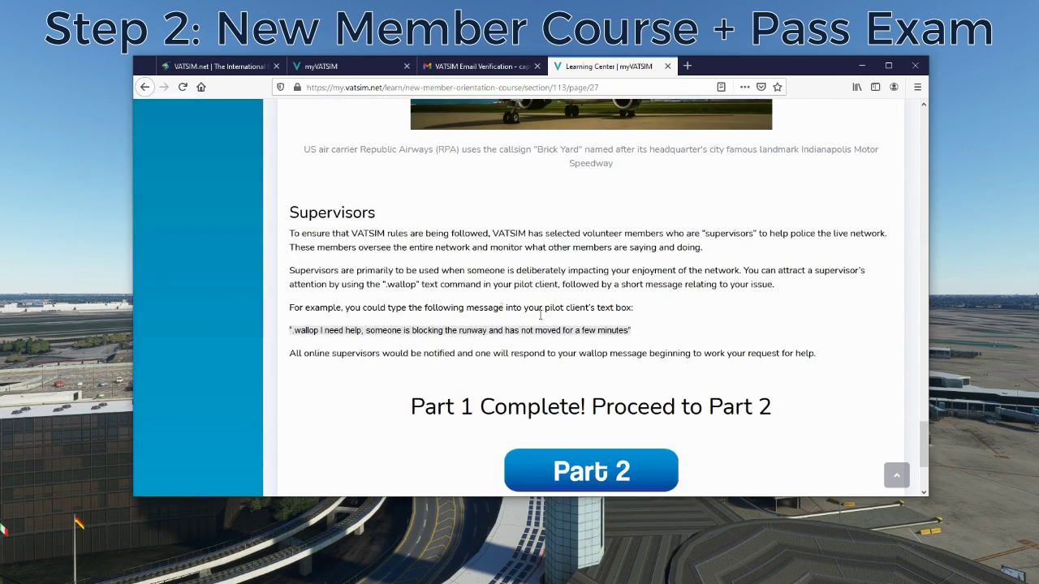
pyautogui.scroll(-2, 625, 401)
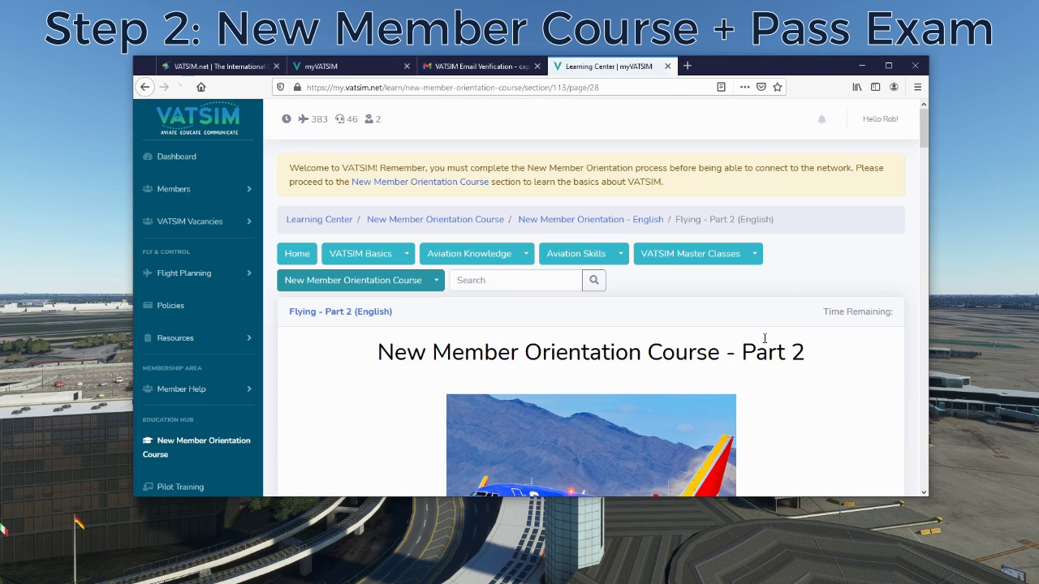
# - Scroll through the Part 2 page down to its 'Proceed to Part 3' ending
pyautogui.moveTo(924, 124); pyautogui.dragTo(917, 302)
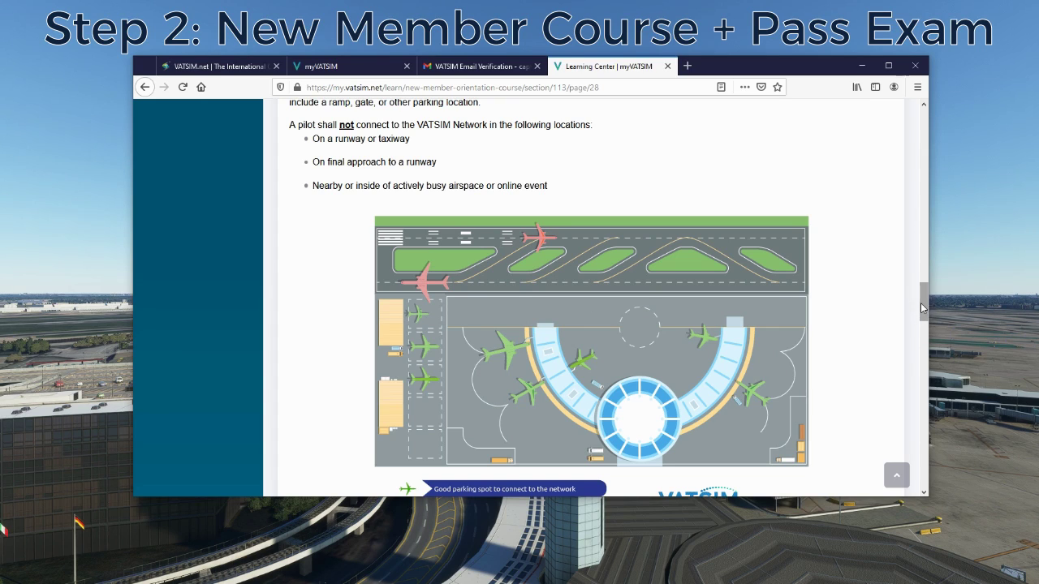
pyautogui.moveTo(924, 304); pyautogui.dragTo(891, 453)
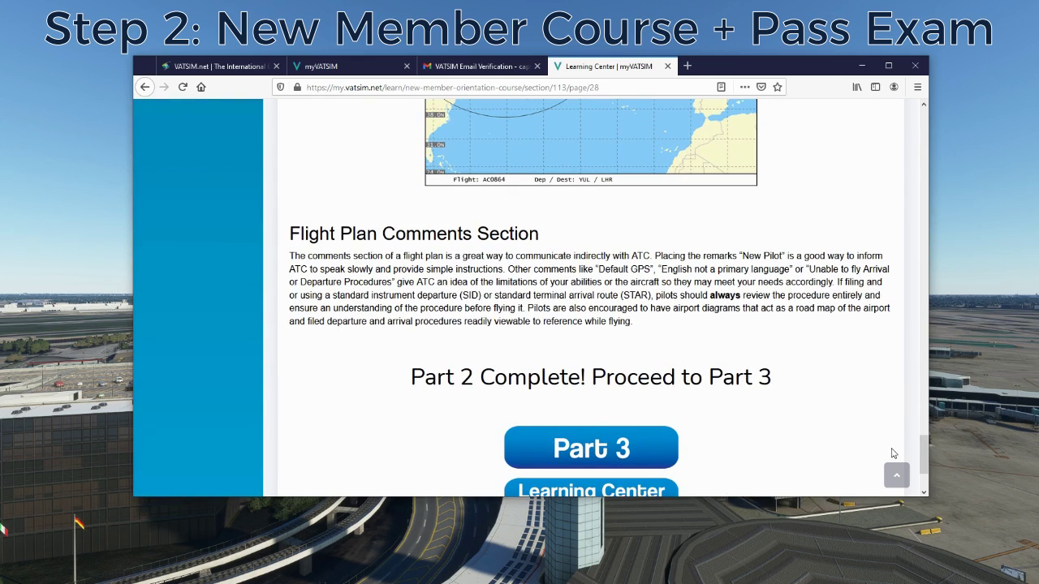
# - Read Part 3 of the orientation course through the phonetic alphabet, then continue to Part 4
pyautogui.click(597, 451)
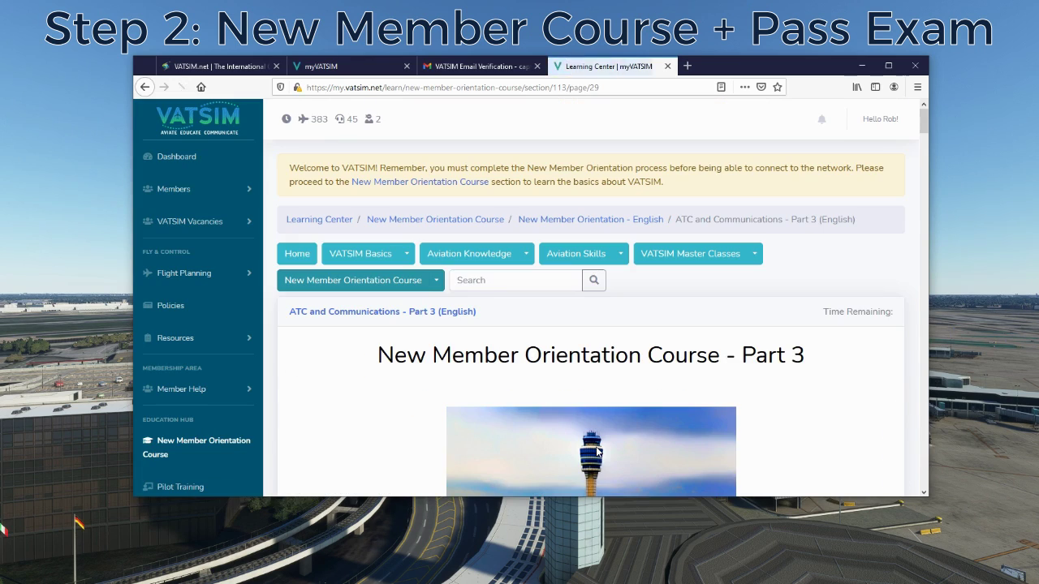
pyautogui.moveTo(923, 122); pyautogui.dragTo(914, 199)
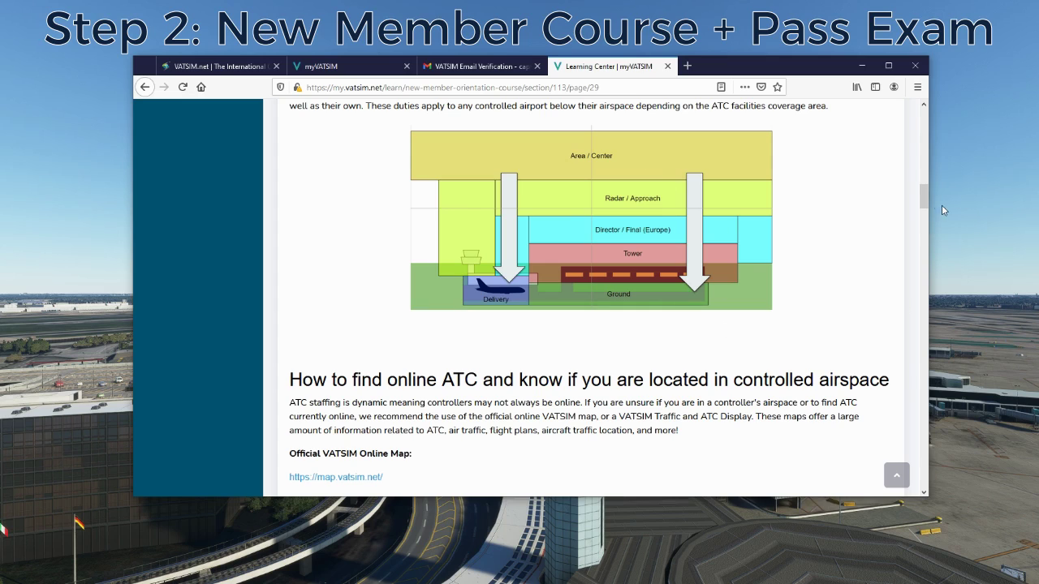
pyautogui.moveTo(924, 195); pyautogui.dragTo(875, 427)
pyautogui.scroll(-7, 875, 427)
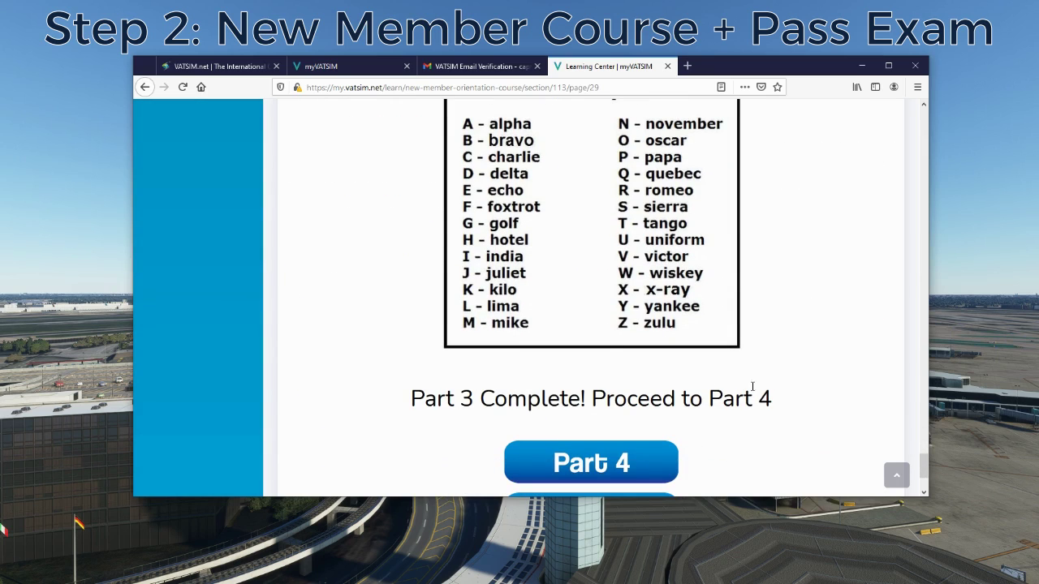
pyautogui.click(614, 465)
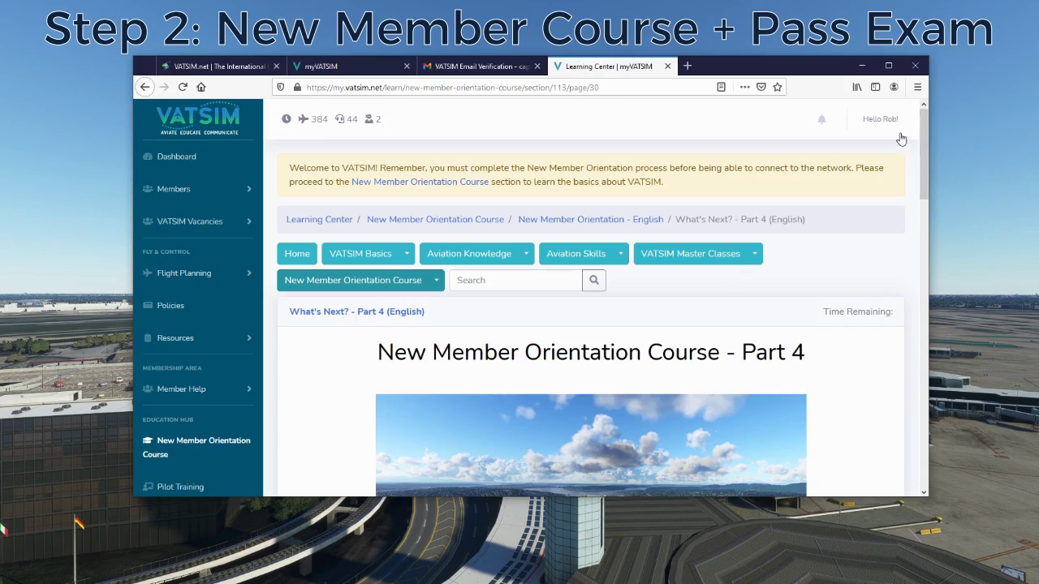
# - Read Part 4 down to 'New Member Orientation Complete!', then return to the page top
pyautogui.moveTo(924, 148); pyautogui.dragTo(908, 222)
pyautogui.scroll(-5, 908, 222)
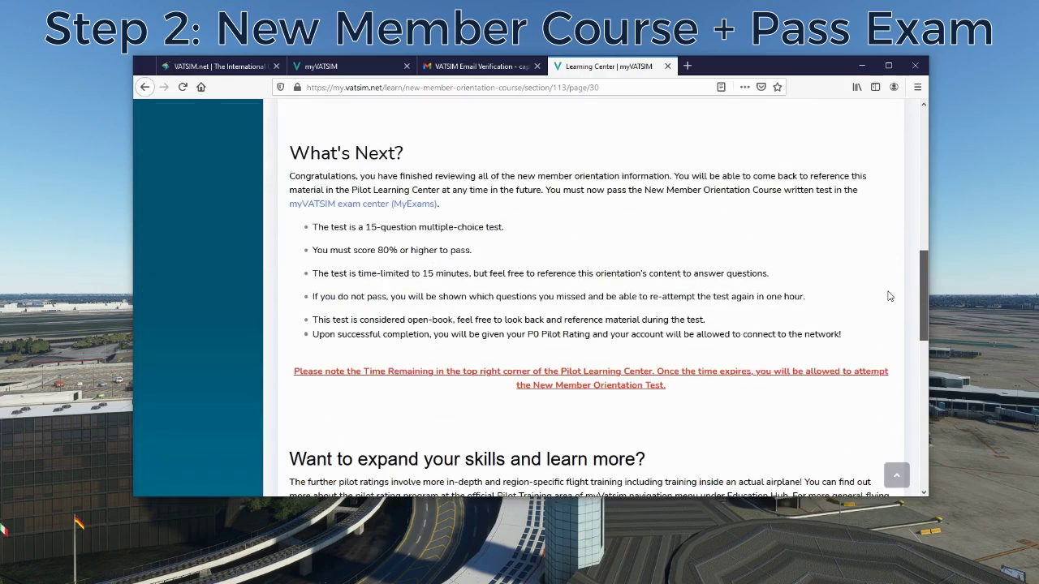
pyautogui.scroll(-5, 886, 299)
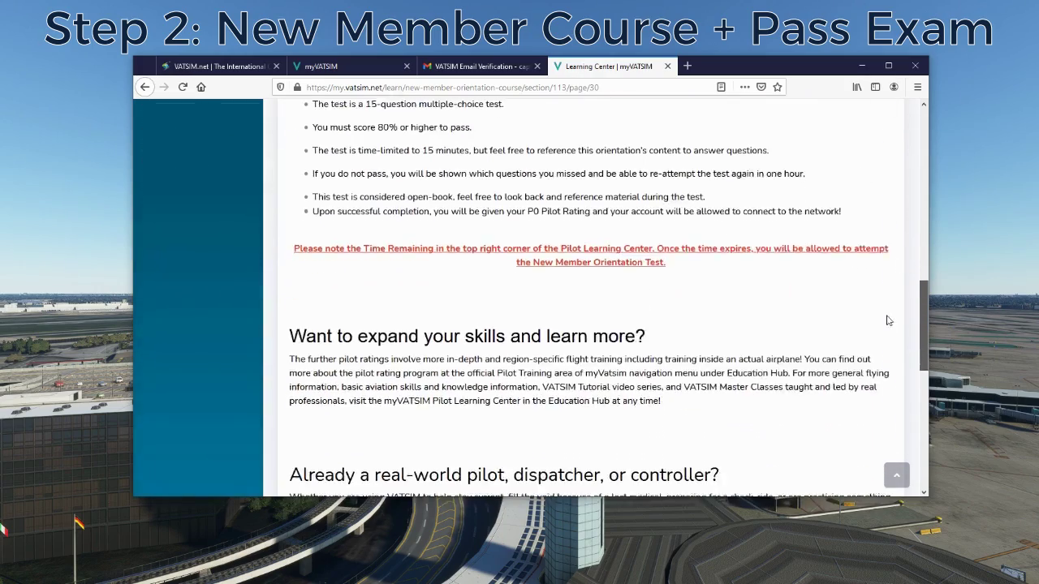
pyautogui.scroll(4, 888, 389)
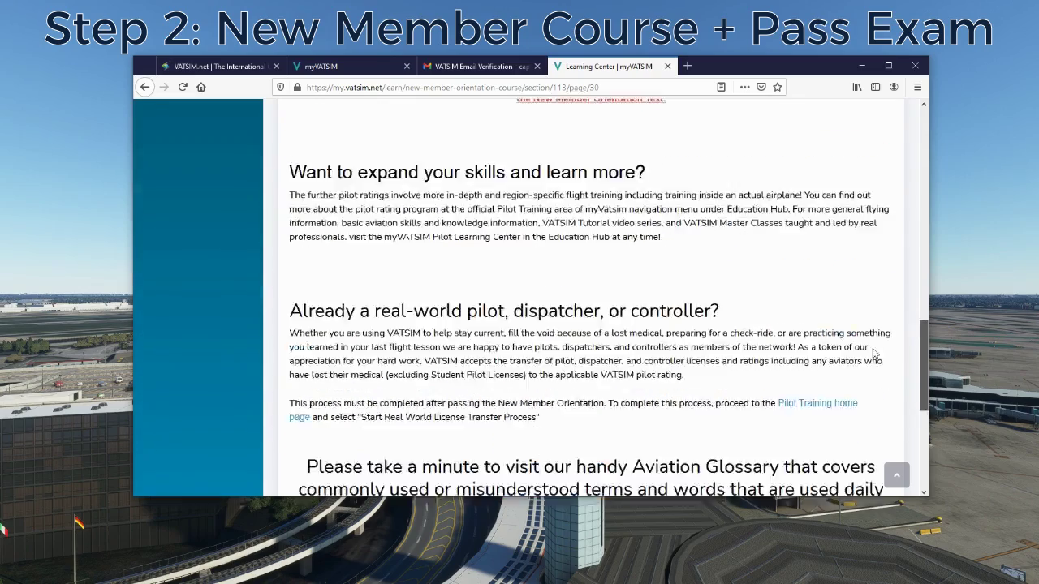
pyautogui.scroll(-3, 875, 364)
pyautogui.scroll(-4, 875, 363)
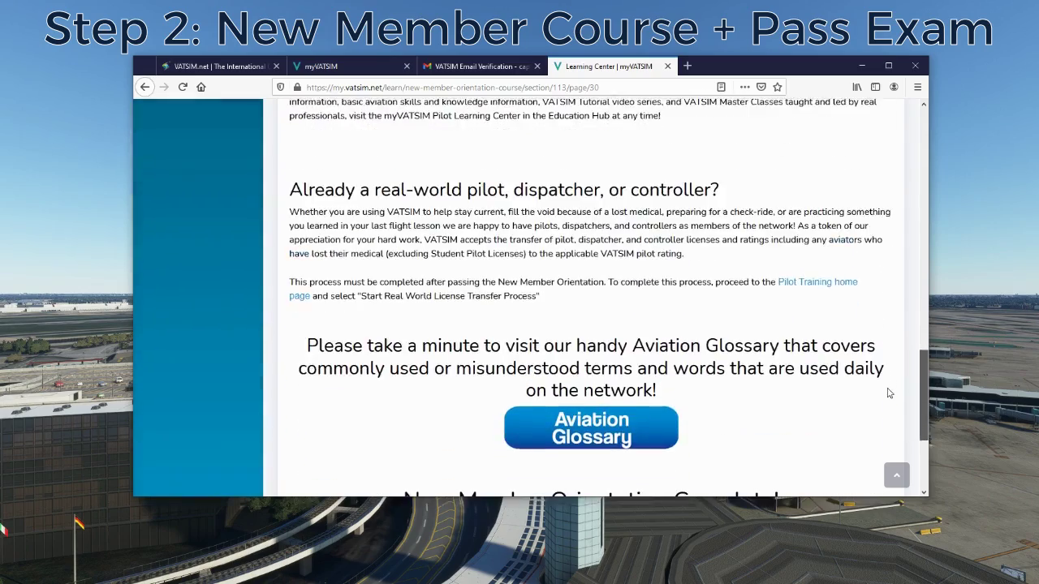
pyautogui.scroll(-1, 895, 428)
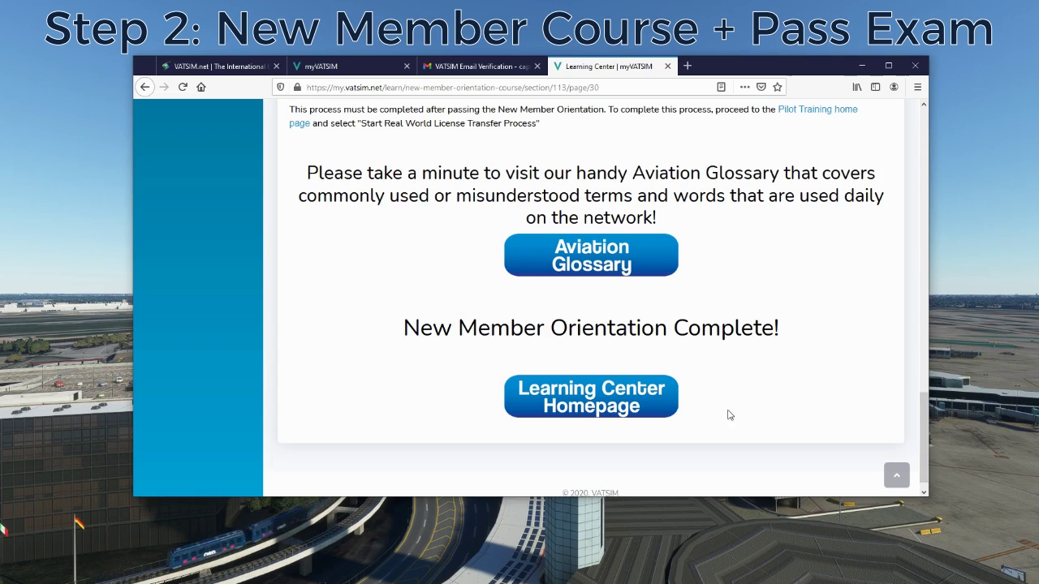
pyautogui.scroll(-1, 872, 375)
pyautogui.moveTo(923, 428); pyautogui.dragTo(925, 138)
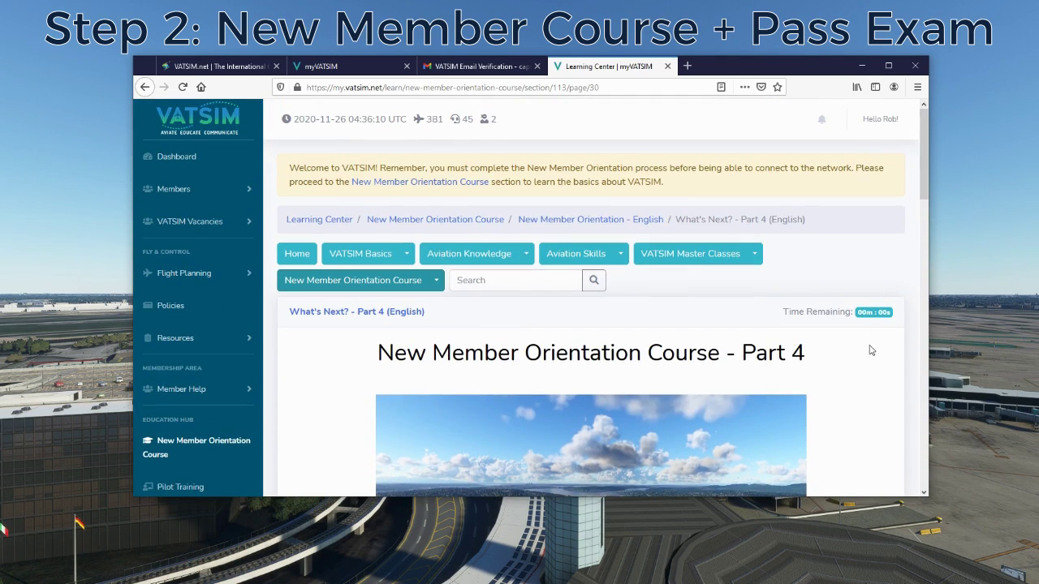
# - Bring up What's Next: a 15-question, 80%-pass, 15-minute open-book orientation test
pyautogui.scroll(-1, 920, 182)
pyautogui.moveTo(921, 184); pyautogui.dragTo(922, 287)
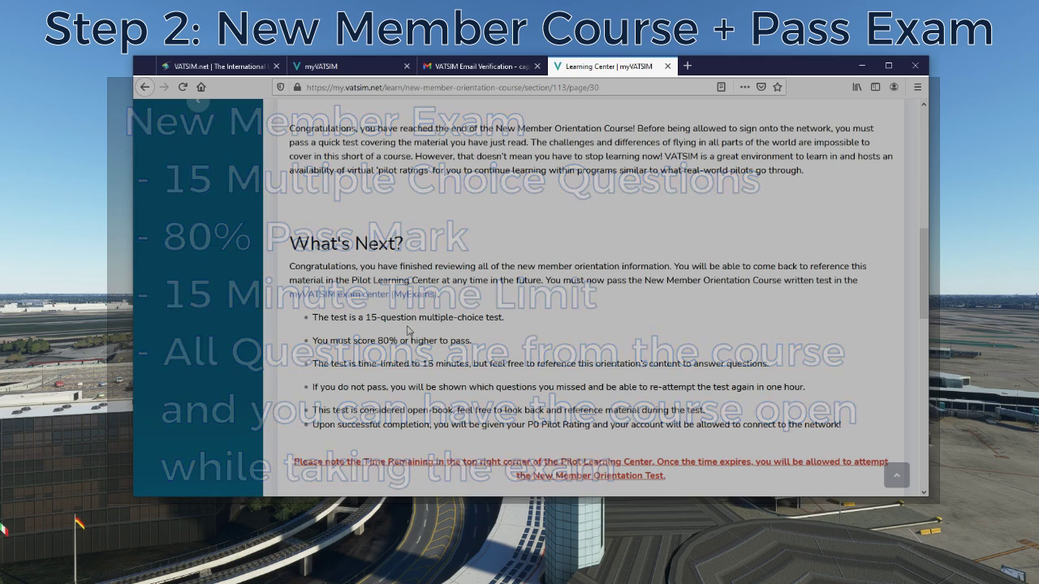
# - Start the New Member Orientation Test from the exam center, answer all 15 questions and submit
pyautogui.click(369, 297)
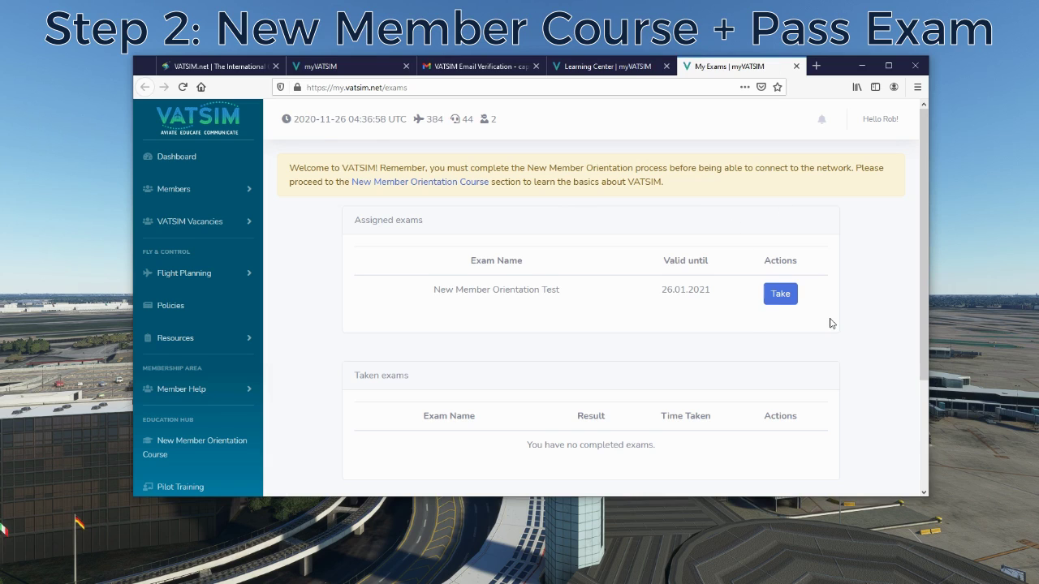
pyautogui.scroll(-1, 820, 292)
pyautogui.click(781, 236)
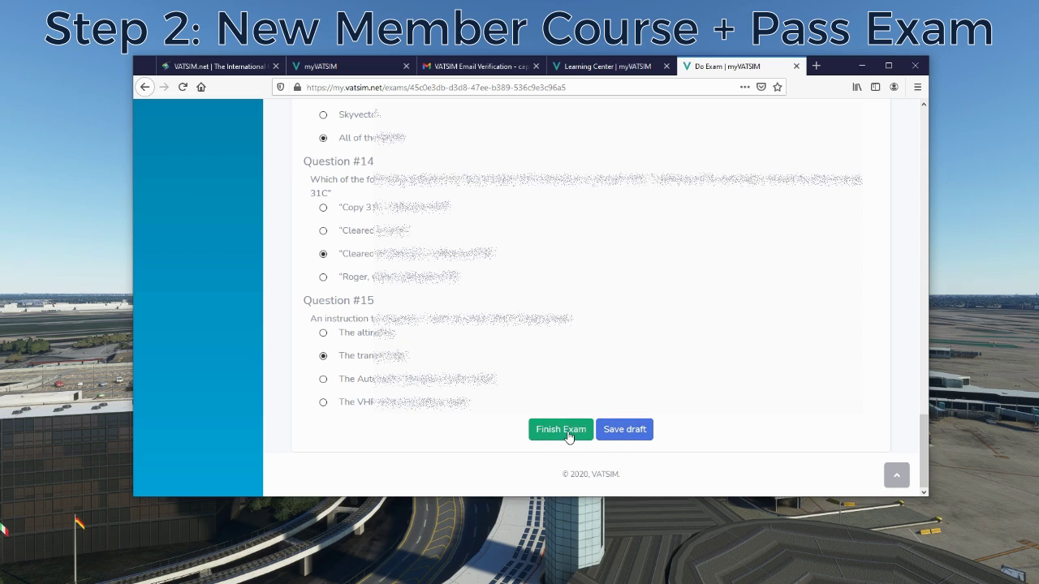
pyautogui.click(568, 437)
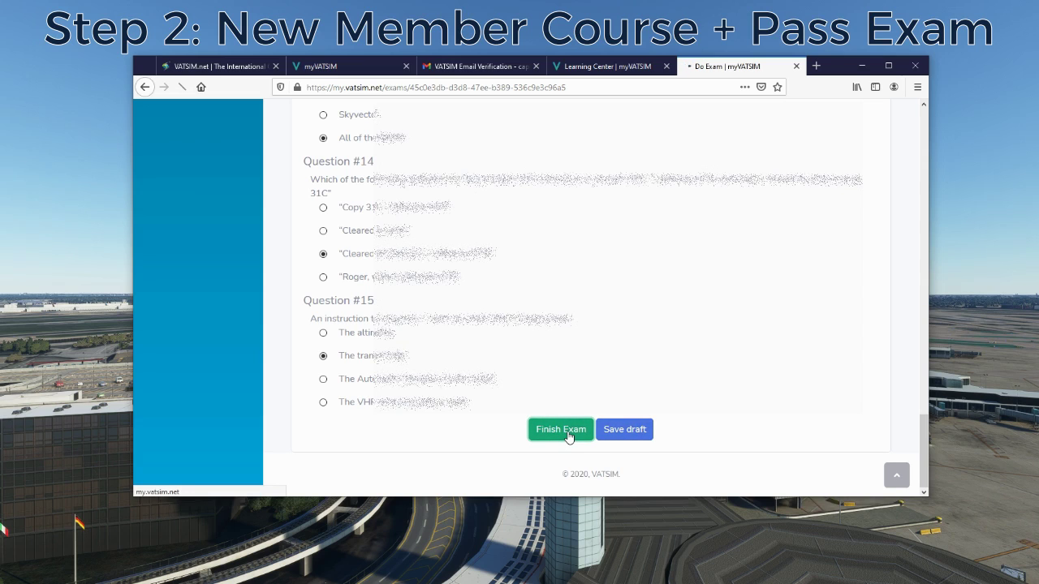